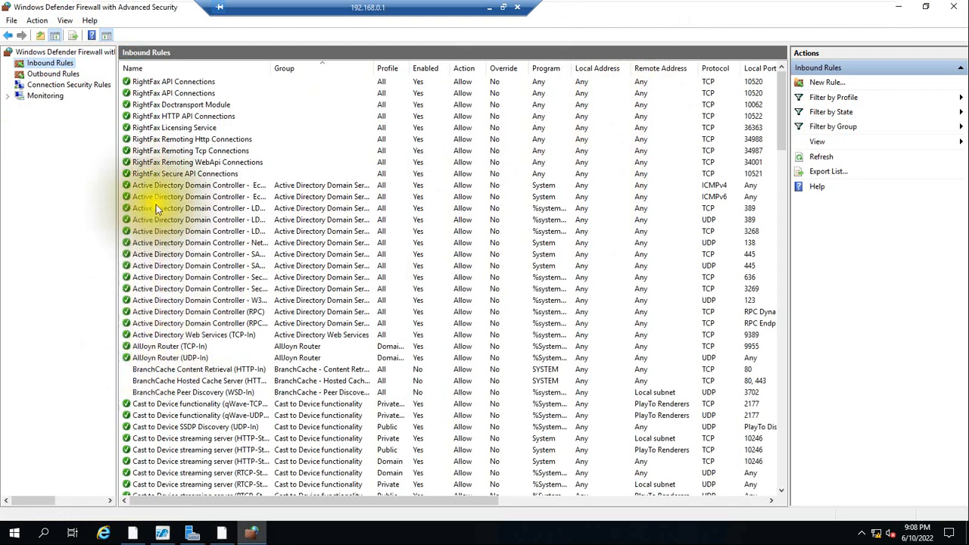
Select all the RightFax inbound rules, from RightFax Secure API Connections up to the first RightFax API Connections, to review them.
click(150, 176)
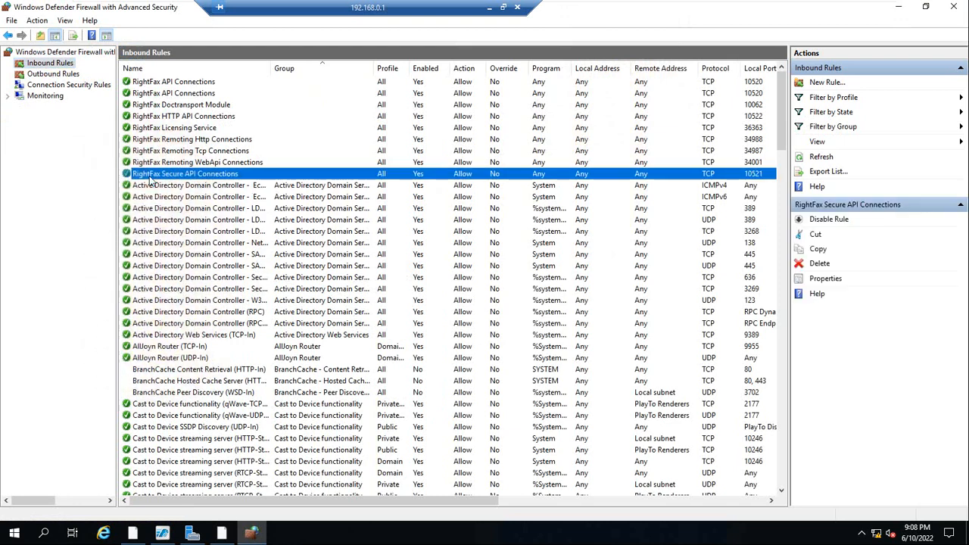
key(shift+Up)
key(shift+Up)
key(shift+Up)
key(shift+Up)
key(shift+Up)
key(shift+Up)
key(shift+Up)
key(shift+Up)
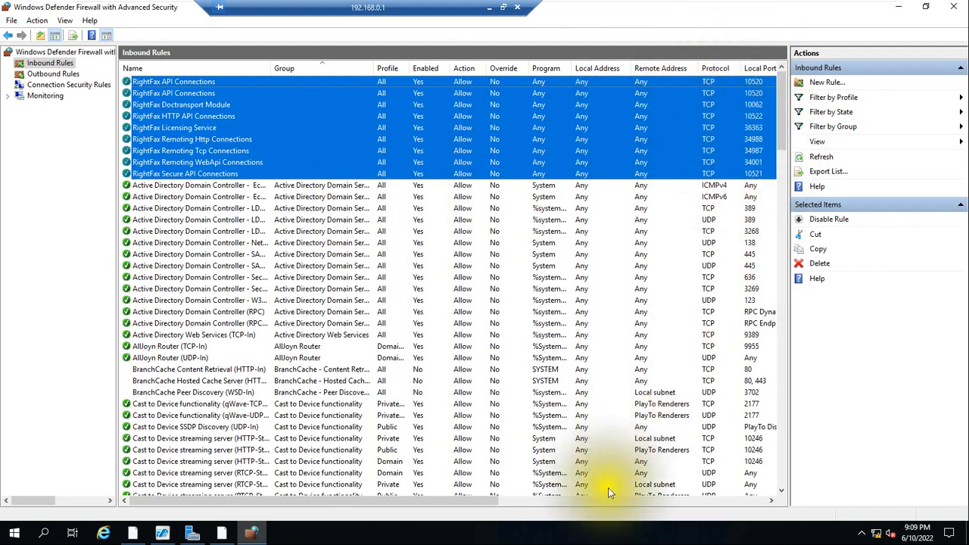
drag(489, 500, 355, 488)
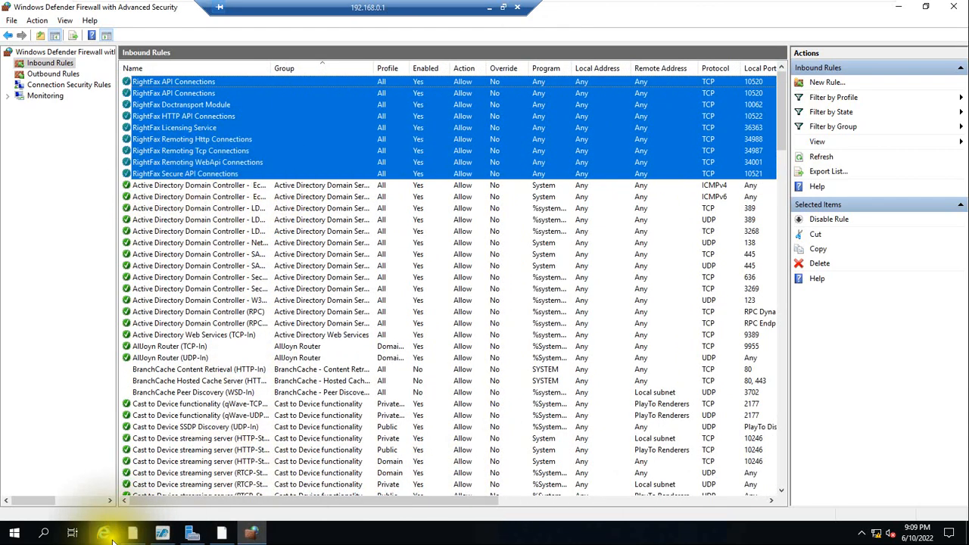
Open the settings for allowing an app through Windows Firewall and find the RightFax entries in the allowed apps list.
click(46, 534)
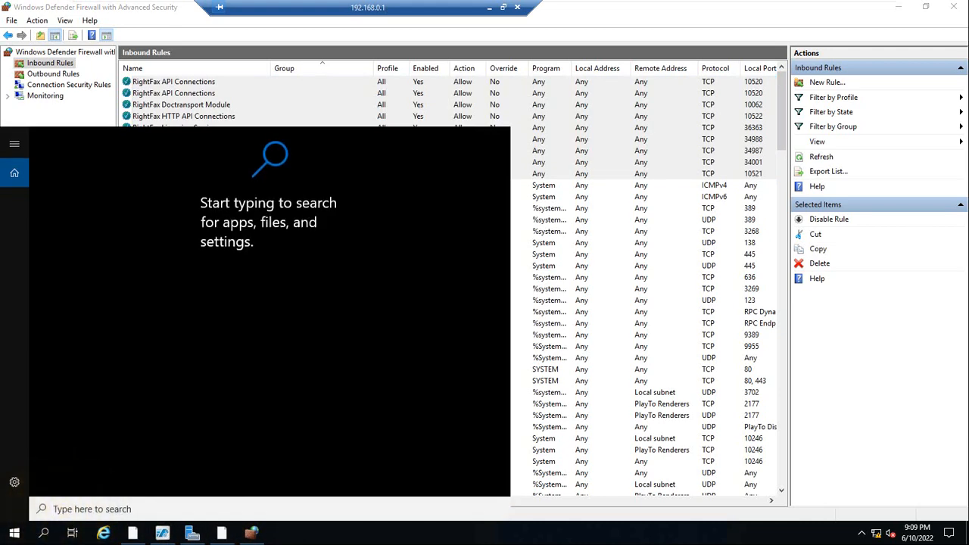
text(all)
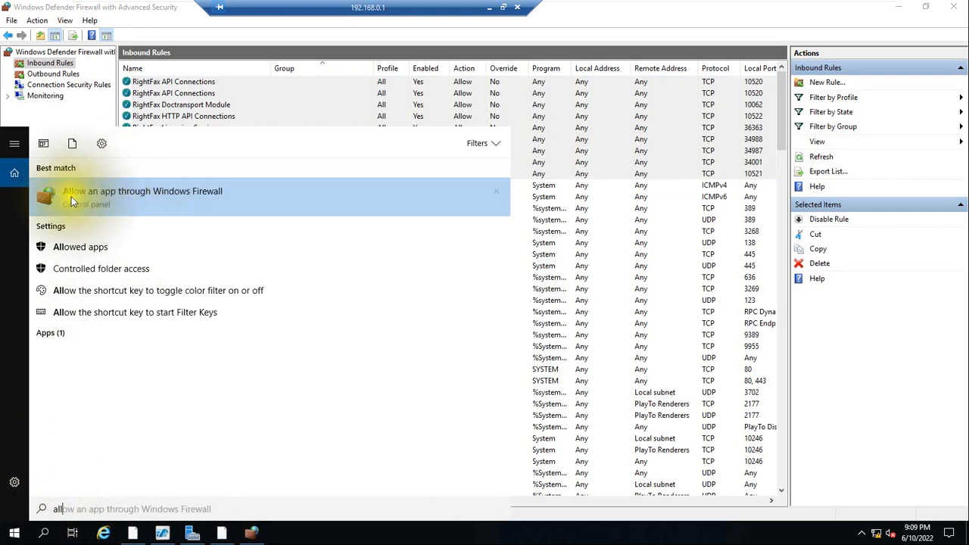
click(163, 190)
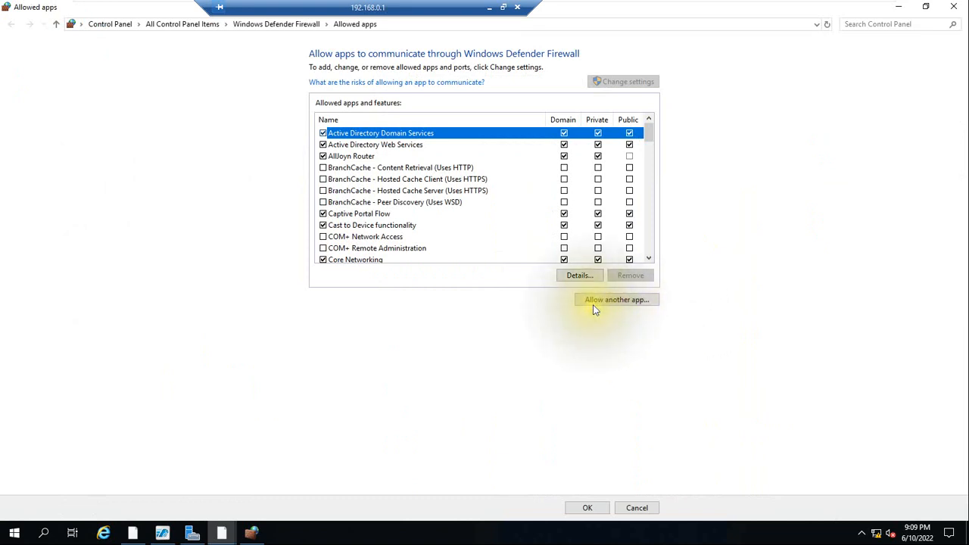
click(617, 301)
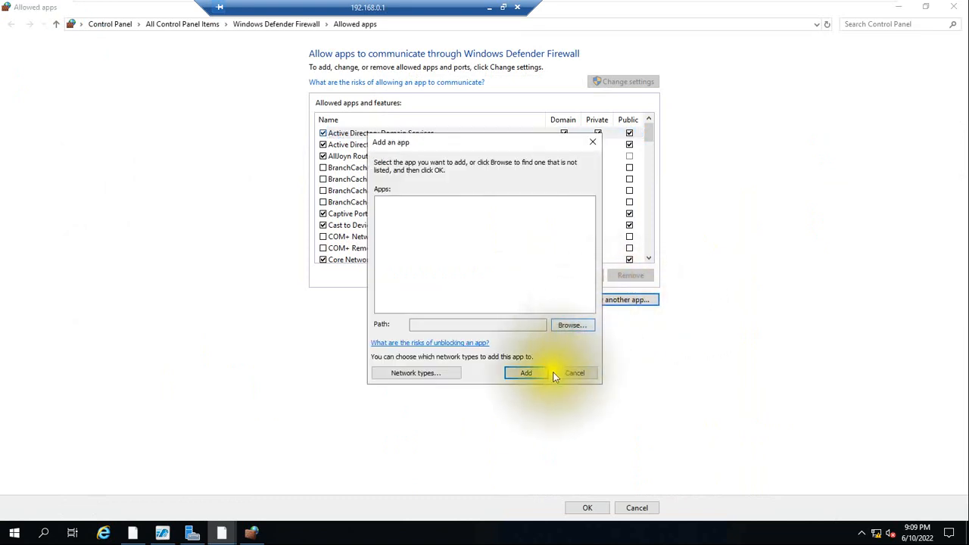
click(574, 379)
drag(649, 137, 654, 218)
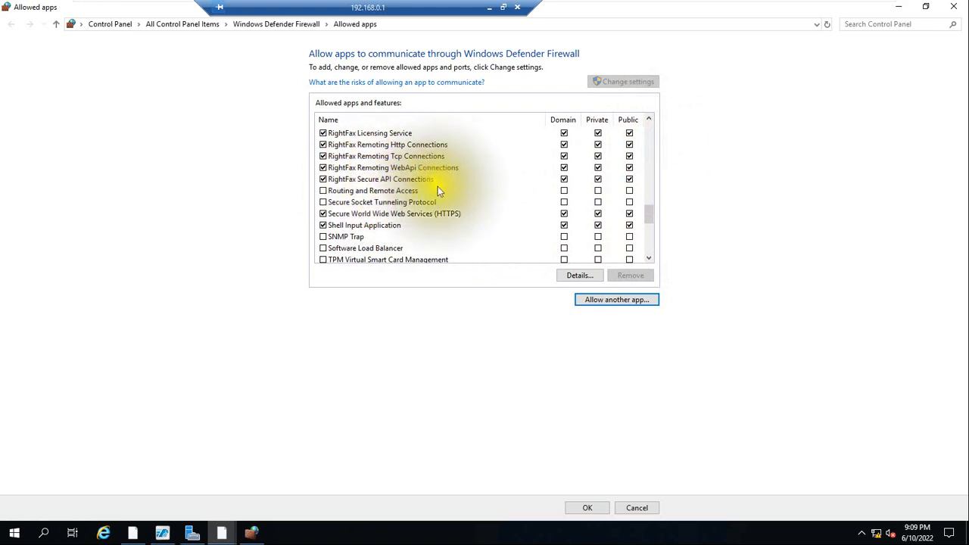
Start allowing another app and browse to the folder C:\Program Files (x86)\RightFax\Bin.
click(613, 300)
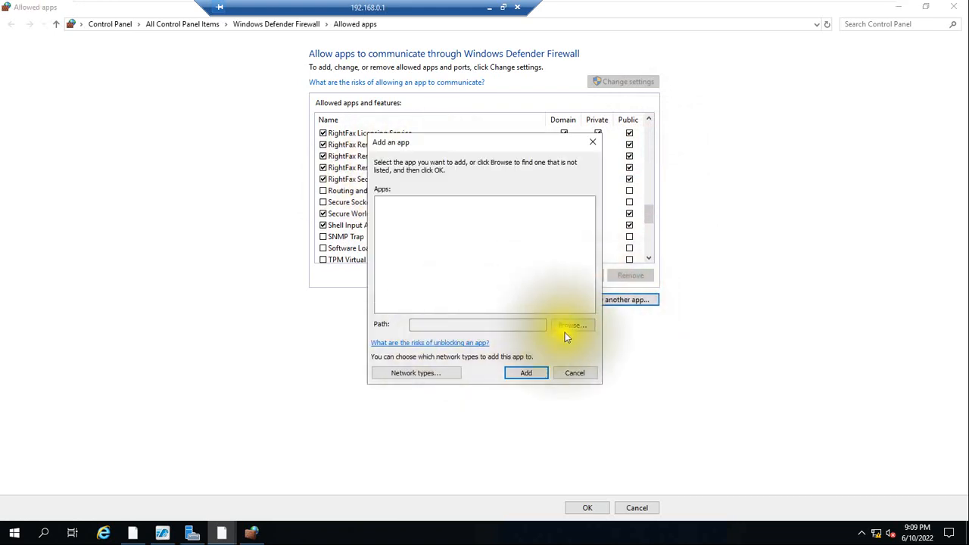
click(572, 329)
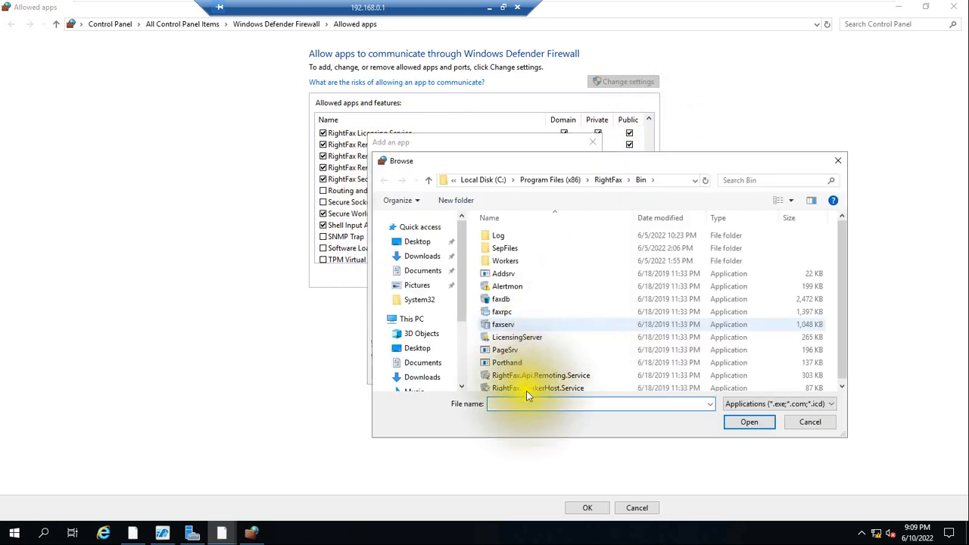
click(416, 320)
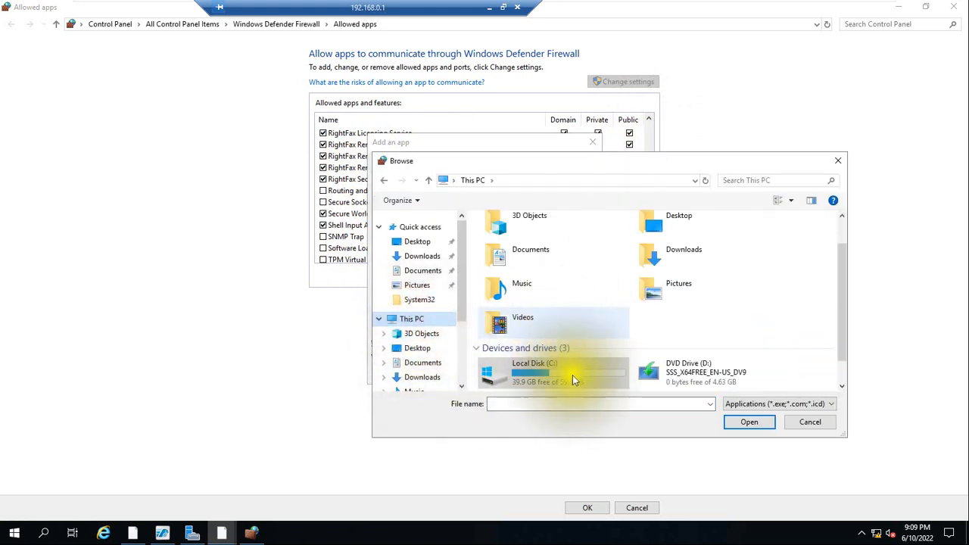
double_click(573, 378)
double_click(534, 298)
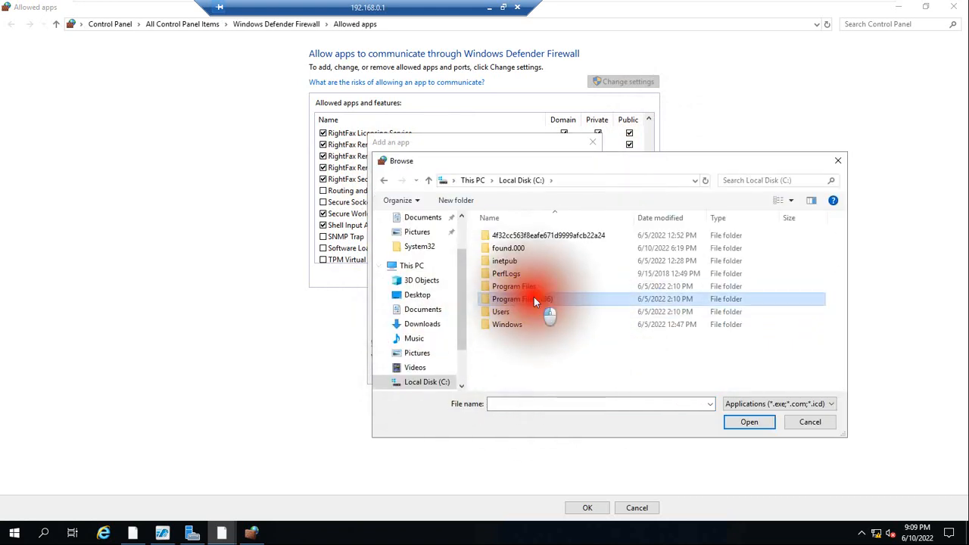
double_click(509, 313)
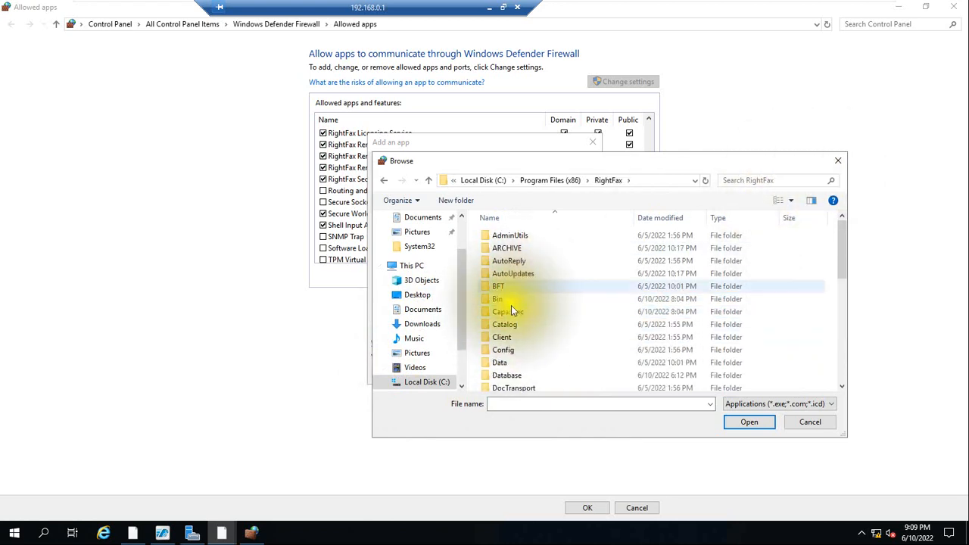
double_click(502, 300)
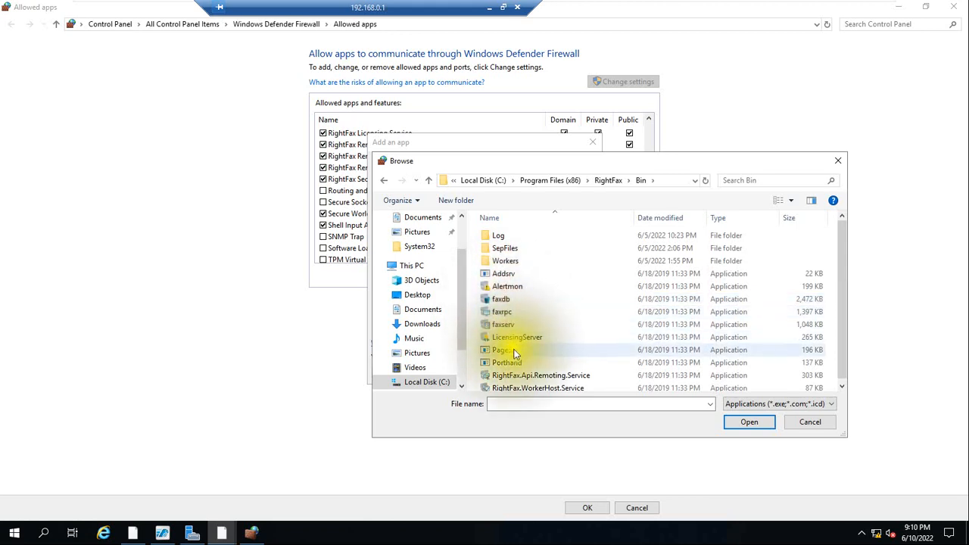
Choose the faxrpc application and add it to the allowed apps list.
click(500, 314)
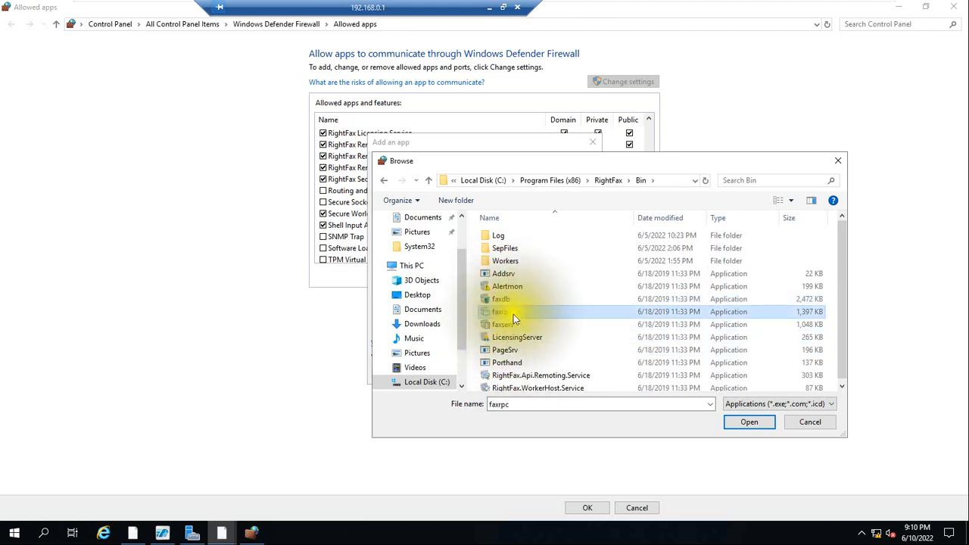
click(750, 421)
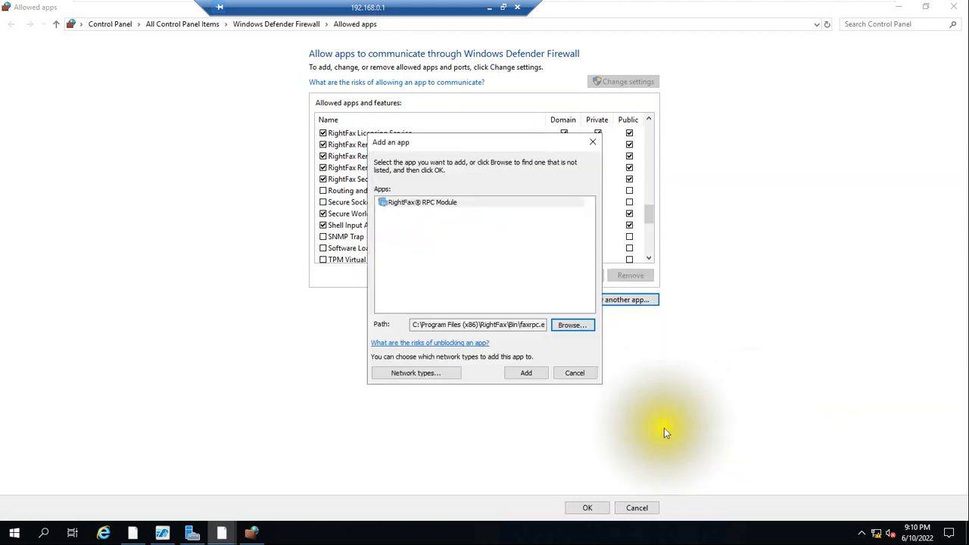
click(522, 375)
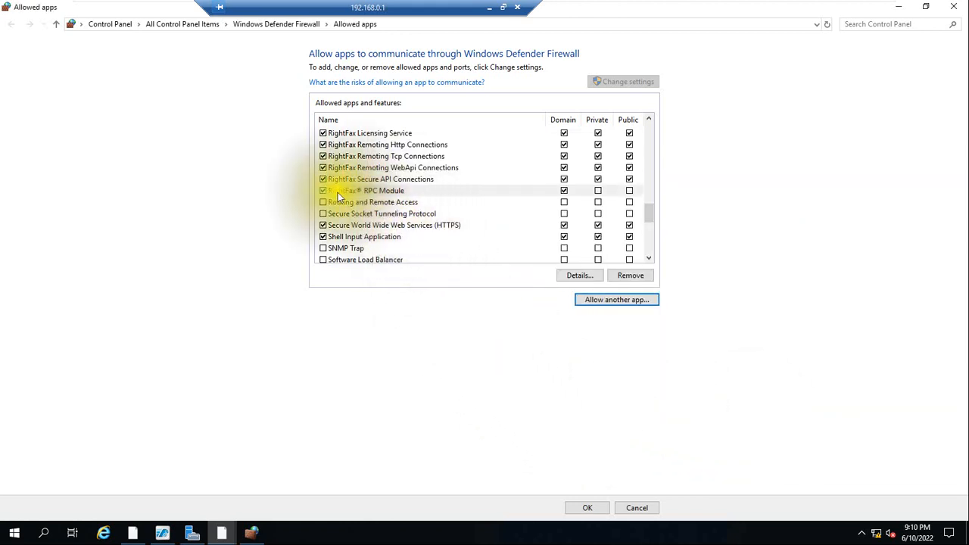
Allow the RightFax RPC Module on Private and Public networks as well, and save the allowed apps settings.
click(395, 191)
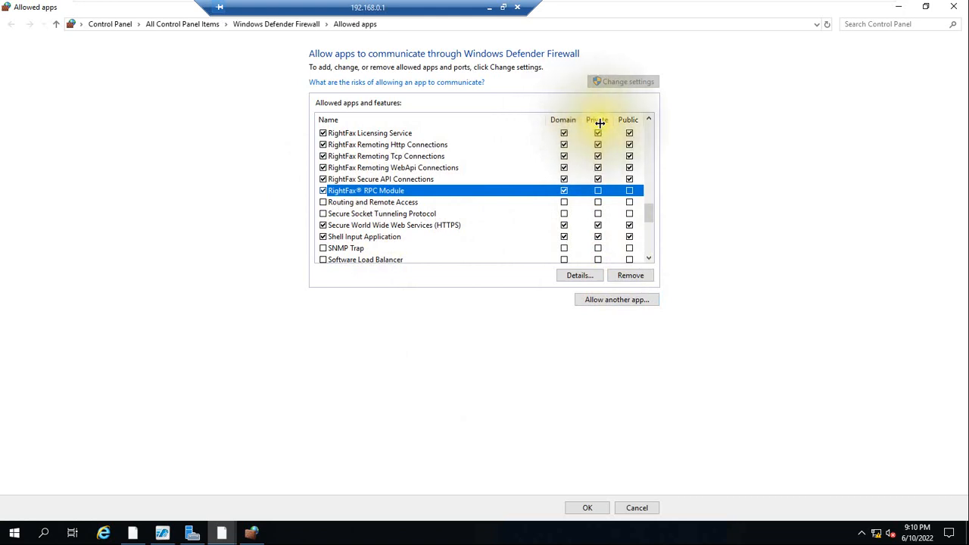
click(598, 190)
click(630, 191)
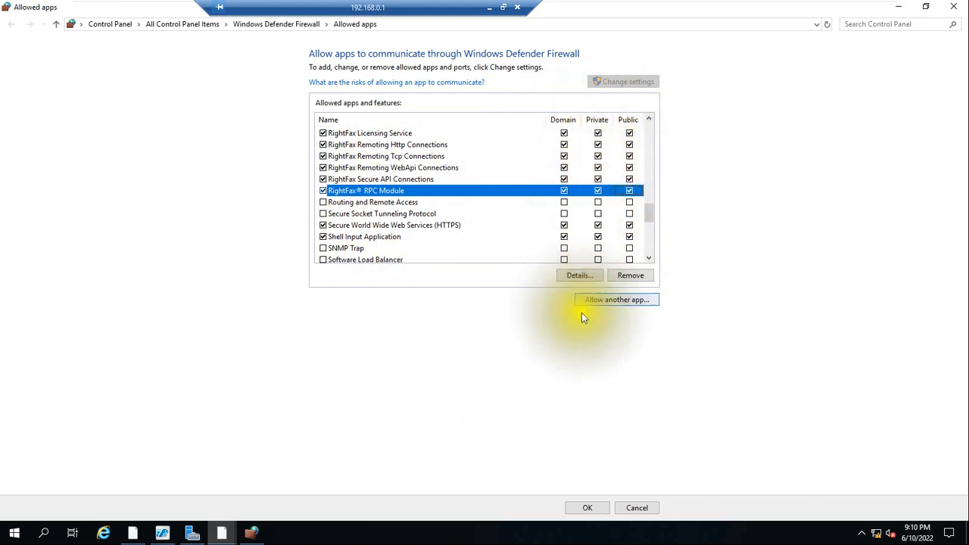
click(589, 506)
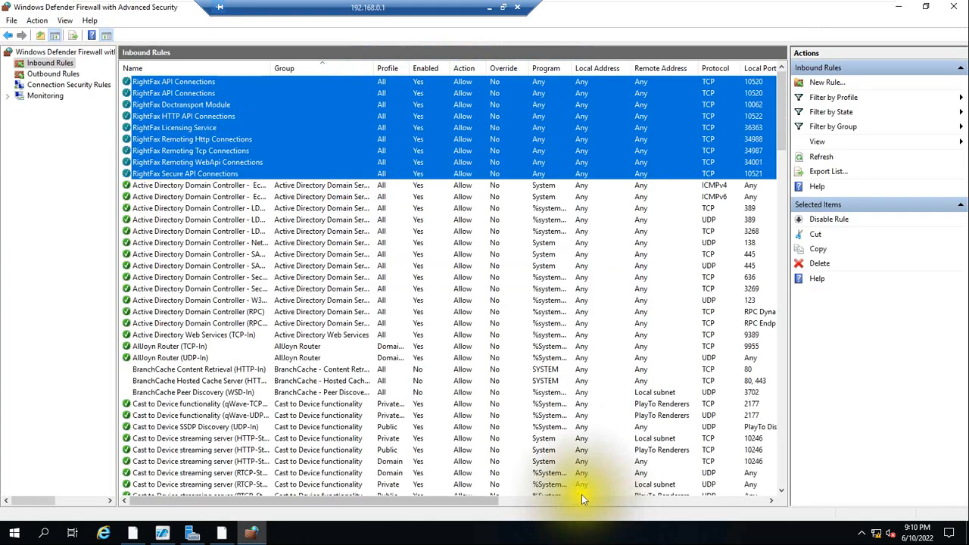
Refresh the firewall's inbound rules and select the second RightFax RPC Module rule.
click(229, 253)
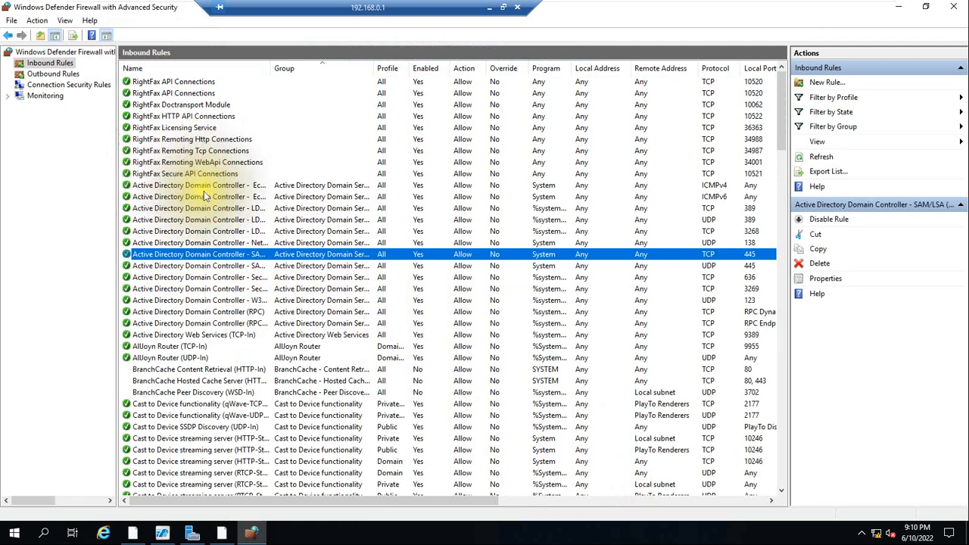
right_click(54, 65)
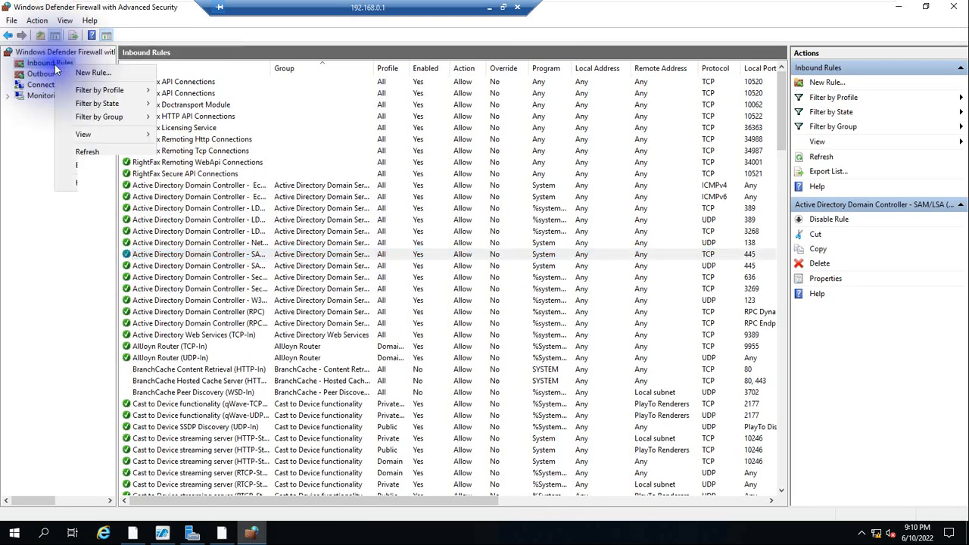
click(87, 152)
click(179, 199)
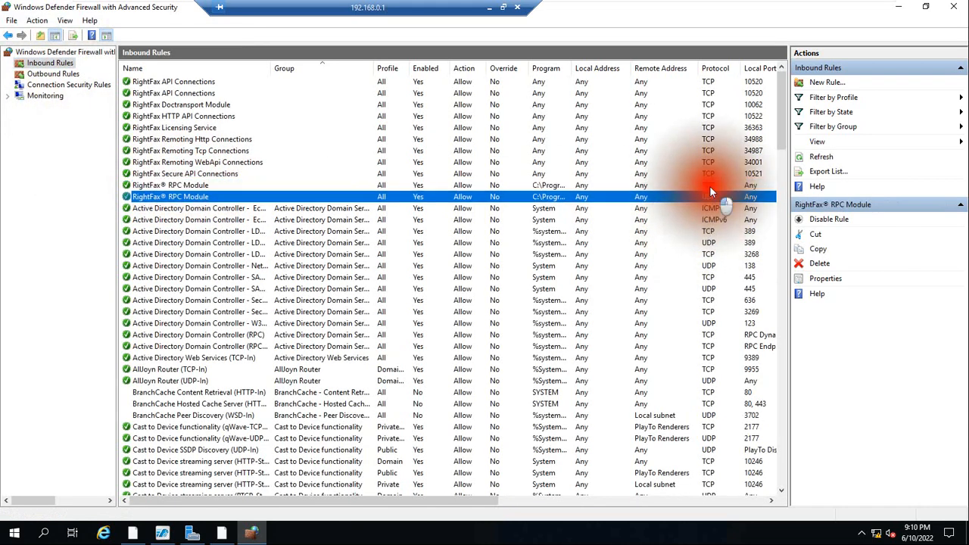
Compare the protocols of the two RightFax RPC Module inbound rules.
click(710, 187)
click(712, 197)
click(713, 187)
click(710, 196)
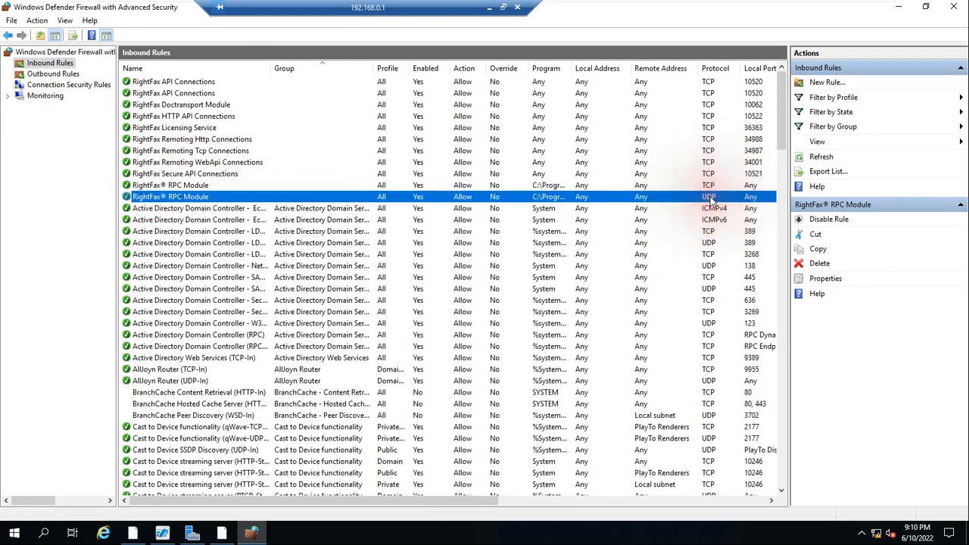
click(710, 187)
click(706, 201)
click(706, 186)
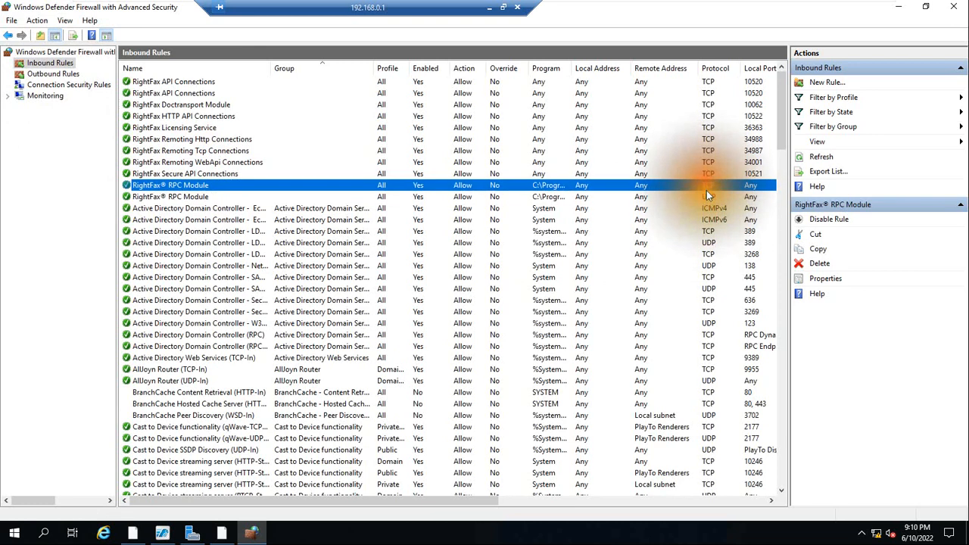
click(707, 196)
click(707, 186)
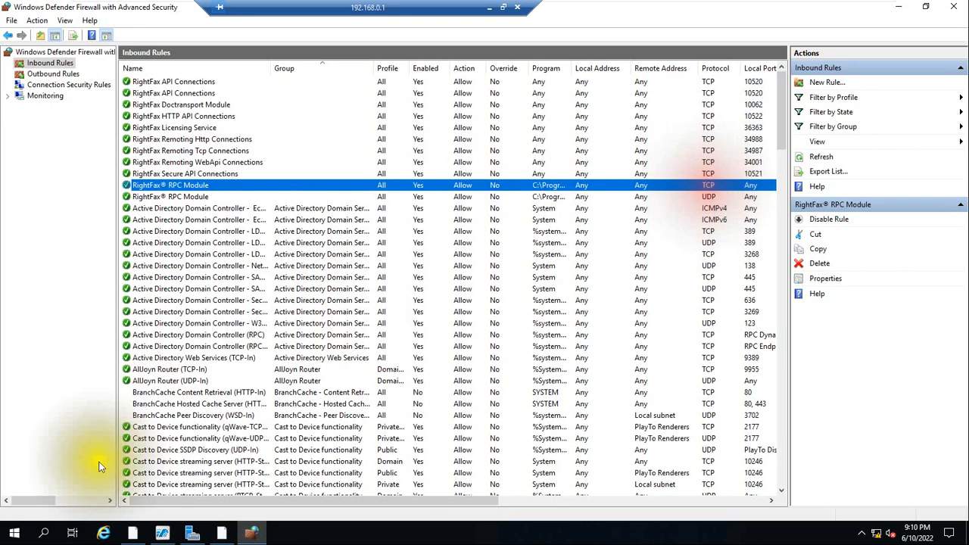
Open a Command Prompt through a search for cmd and enter telnet at the prompt.
click(43, 534)
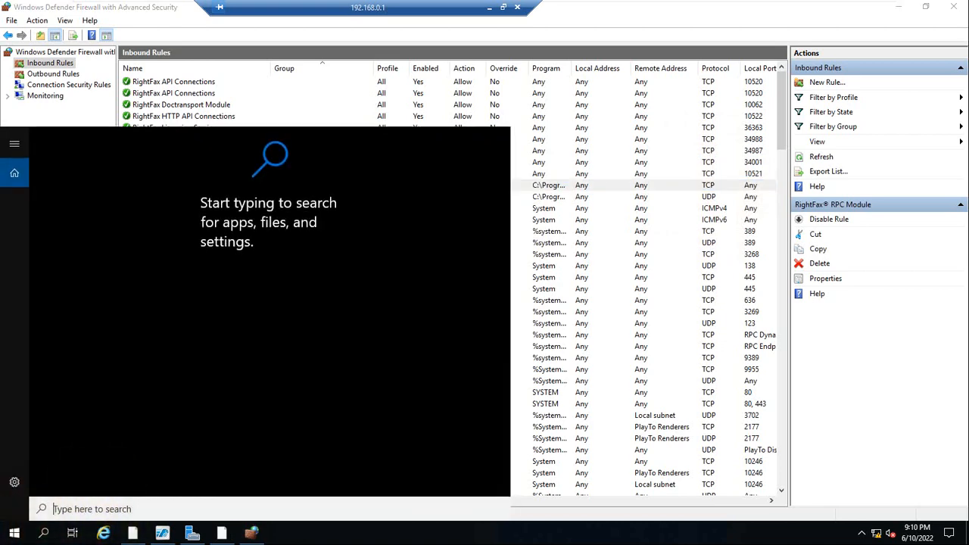
text(cmd)
key(Return)
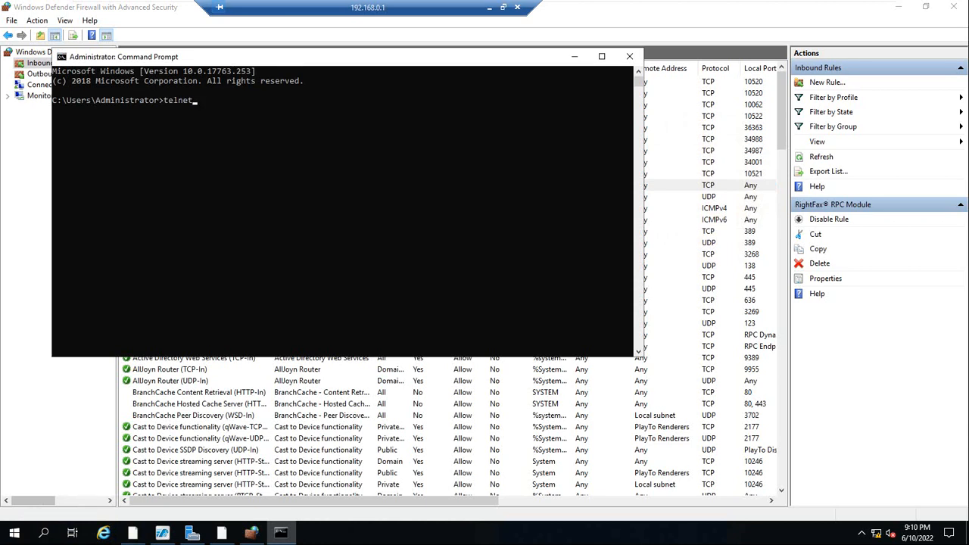
Switch to Server Manager and start adding roles and features, continuing with a role-based installation up to the server roles.
click(186, 534)
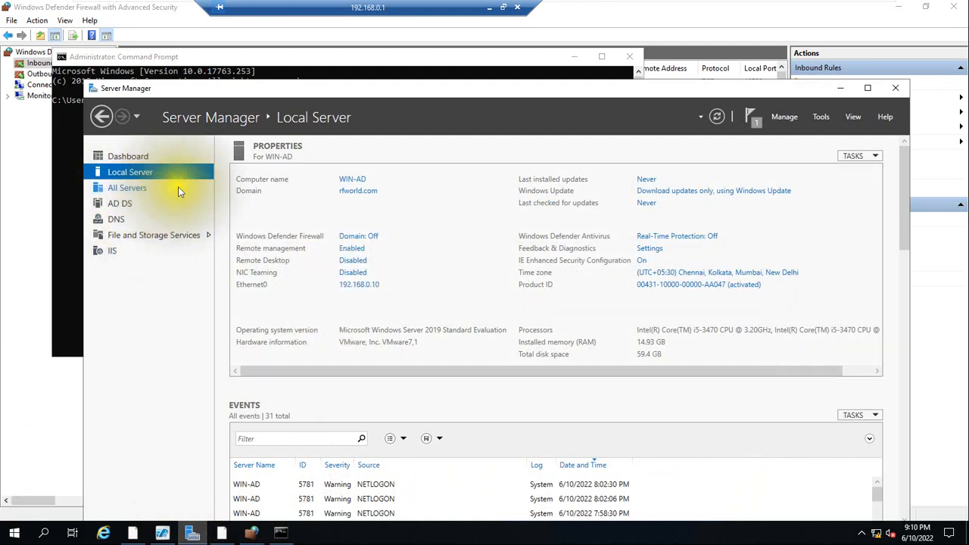
click(125, 157)
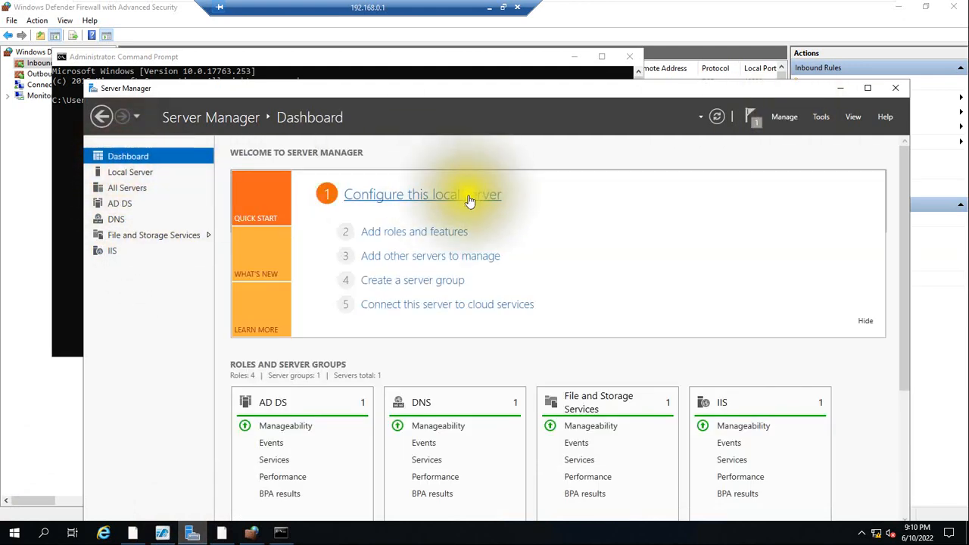
click(392, 232)
click(400, 388)
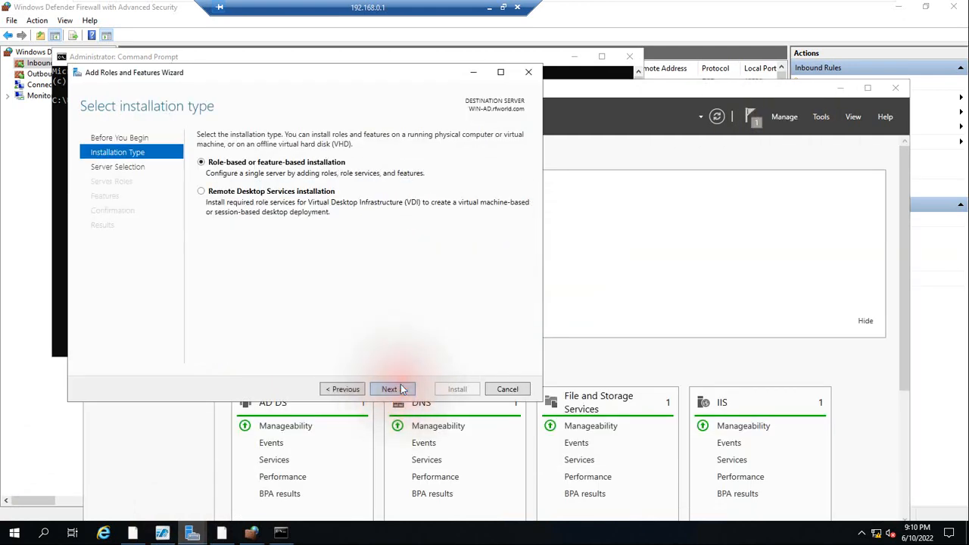
click(401, 388)
click(401, 388)
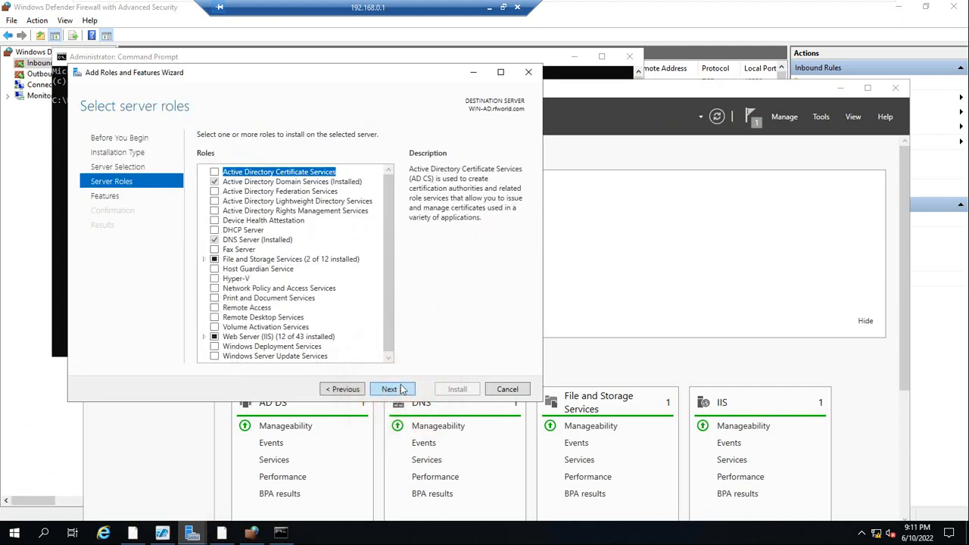
Check the installation status of Telnet Client in the features list and cancel the wizard.
drag(389, 226, 393, 283)
click(390, 388)
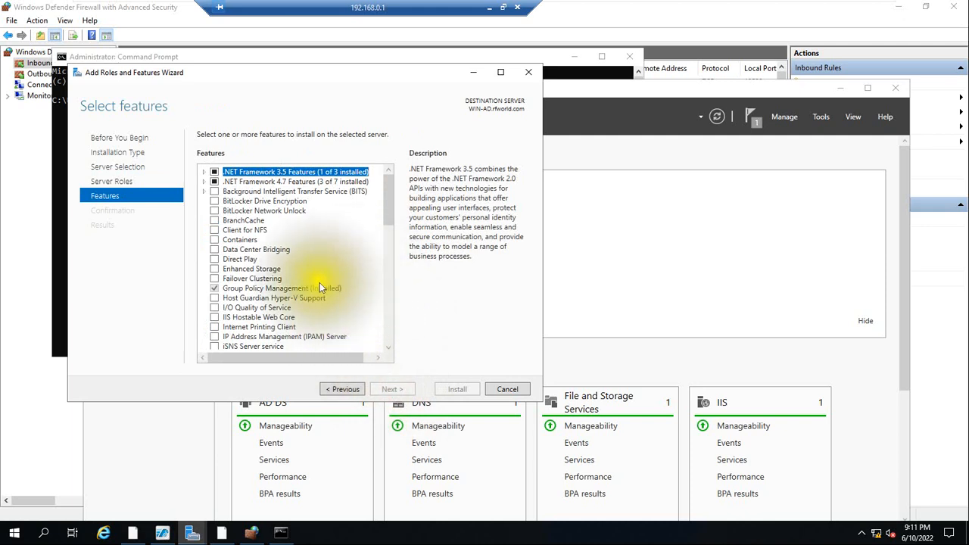
drag(391, 206, 389, 296)
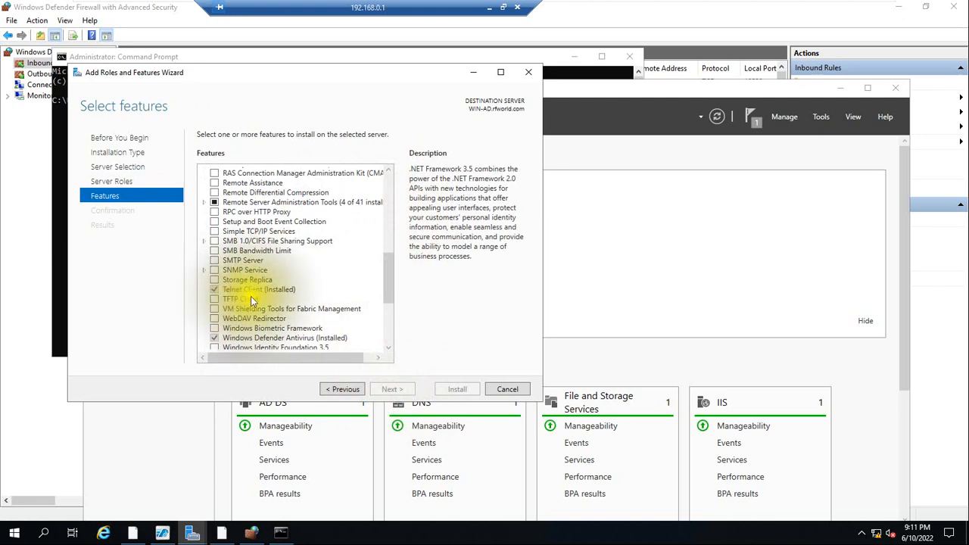
click(507, 388)
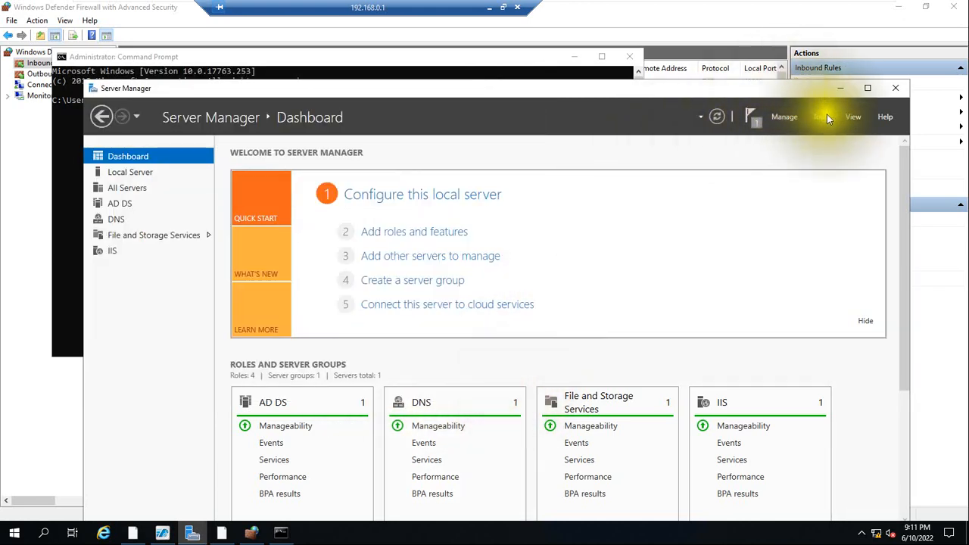
Minimize Server Manager and complete the telnet command in the Command Prompt to test a connection to 192.168.0.10 without specifying a port.
click(839, 89)
click(286, 174)
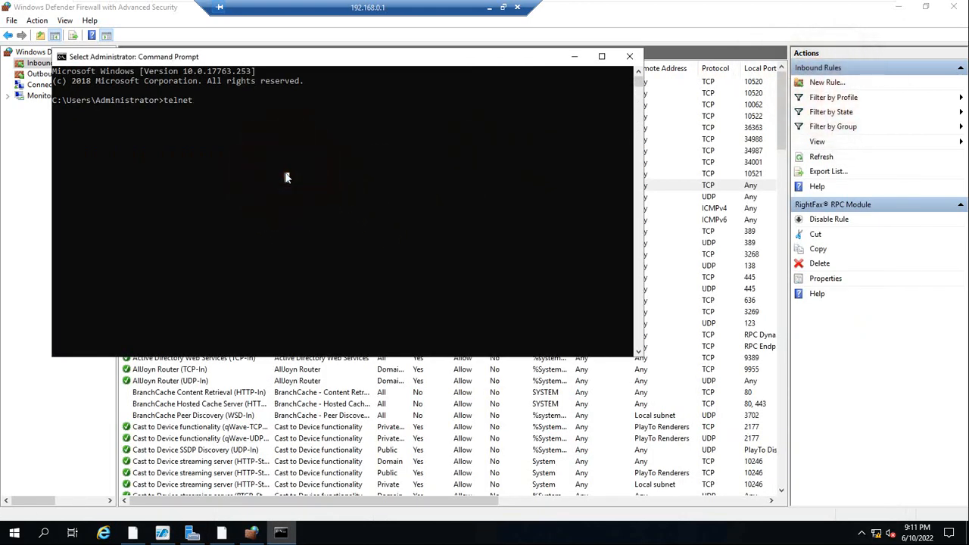
text(192)
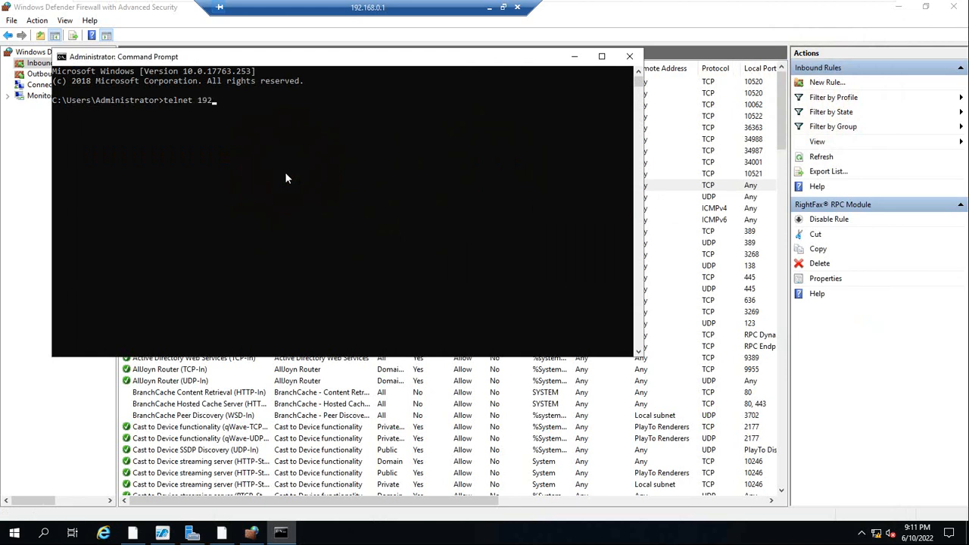
text(.168.0.10)
key(Return)
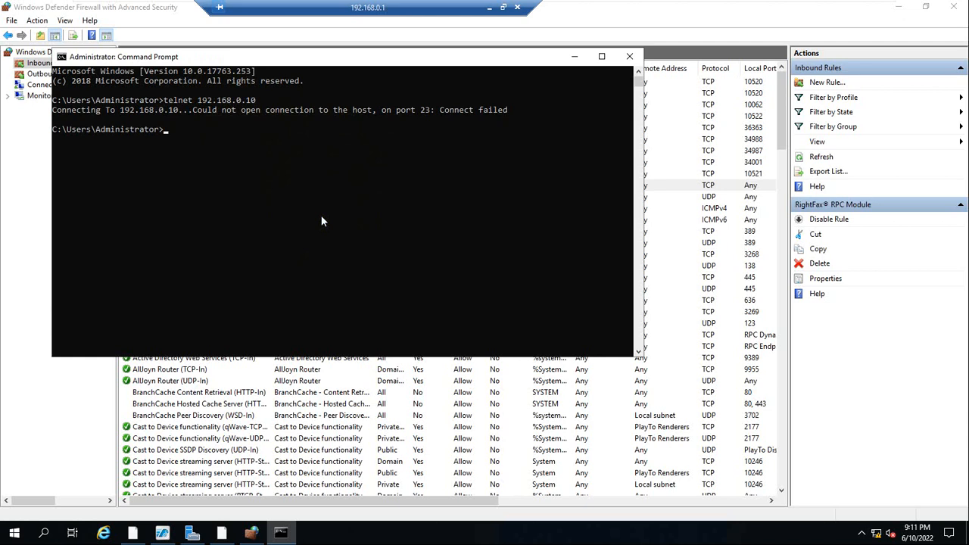
Run the telnet test to 192.168.0.10 again, specifying port 80.
key(Up)
text(80)
key(Return)
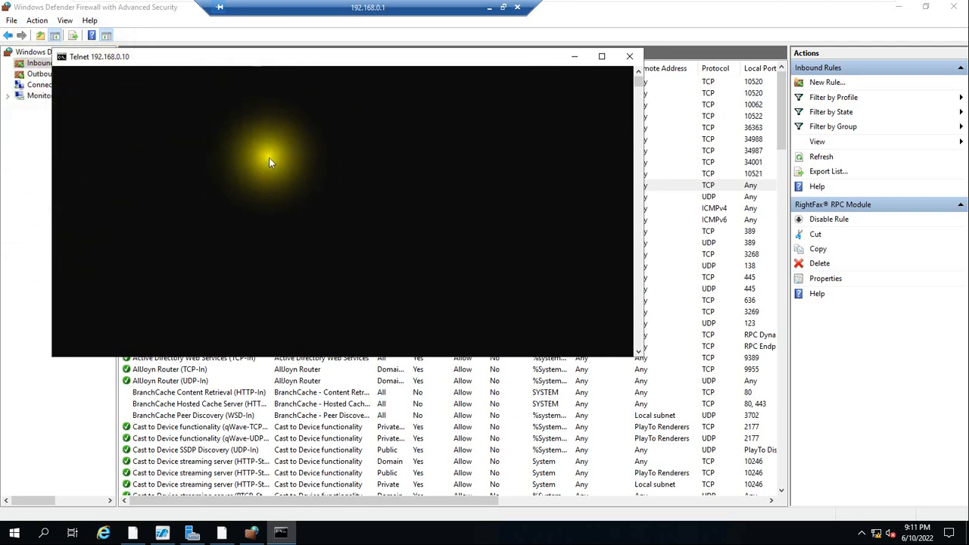
Move the Telnet window aside, and minimize it and both Windows Defender Firewall windows to switch to RightFax Enterprise Fax Manager.
drag(272, 61, 381, 132)
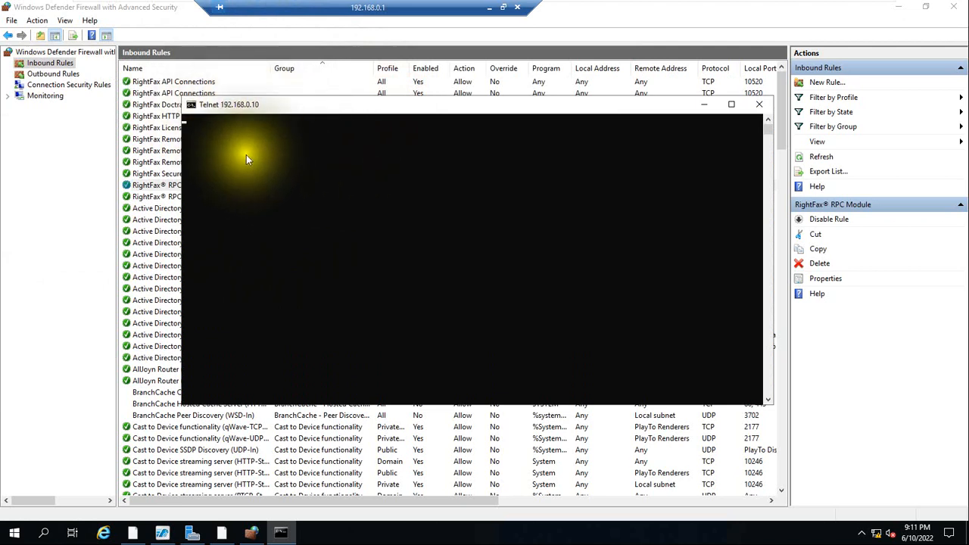
click(698, 106)
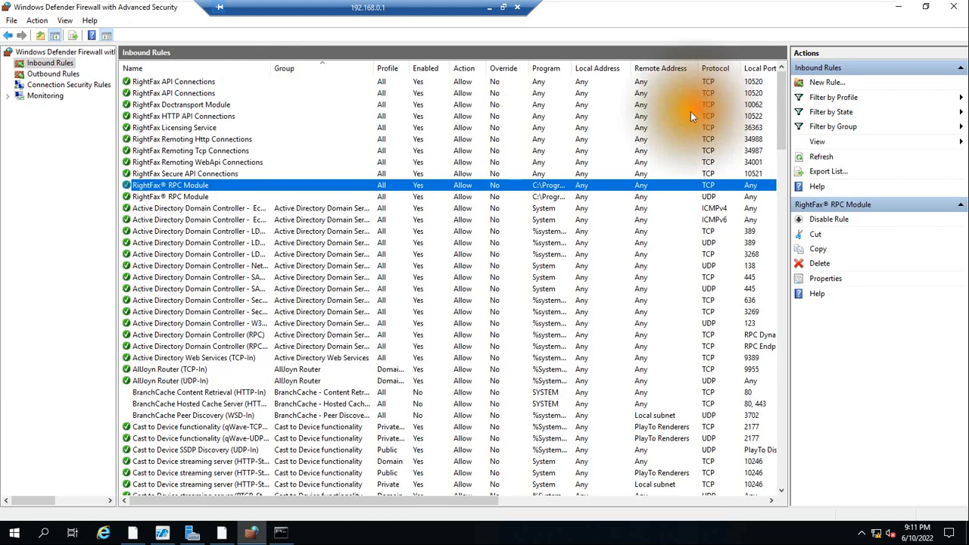
click(898, 8)
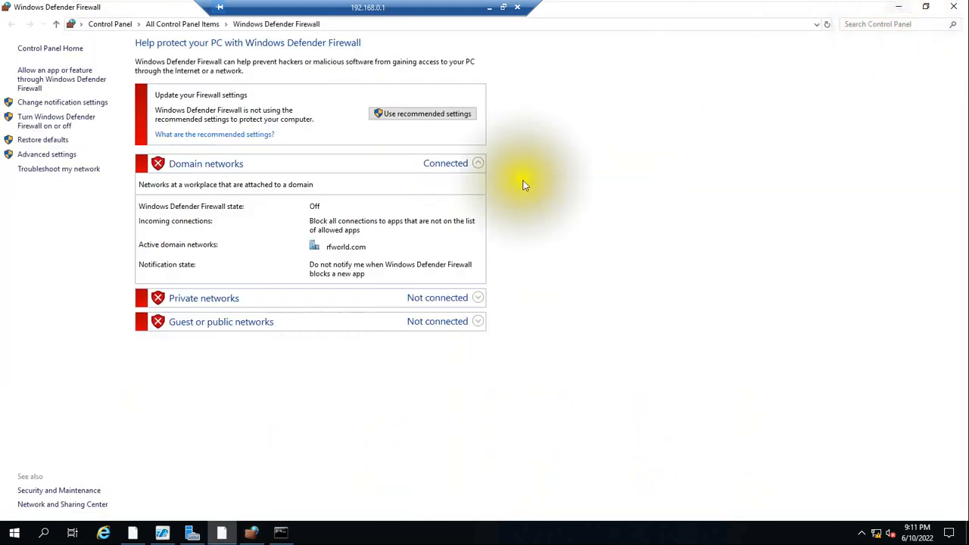
click(898, 8)
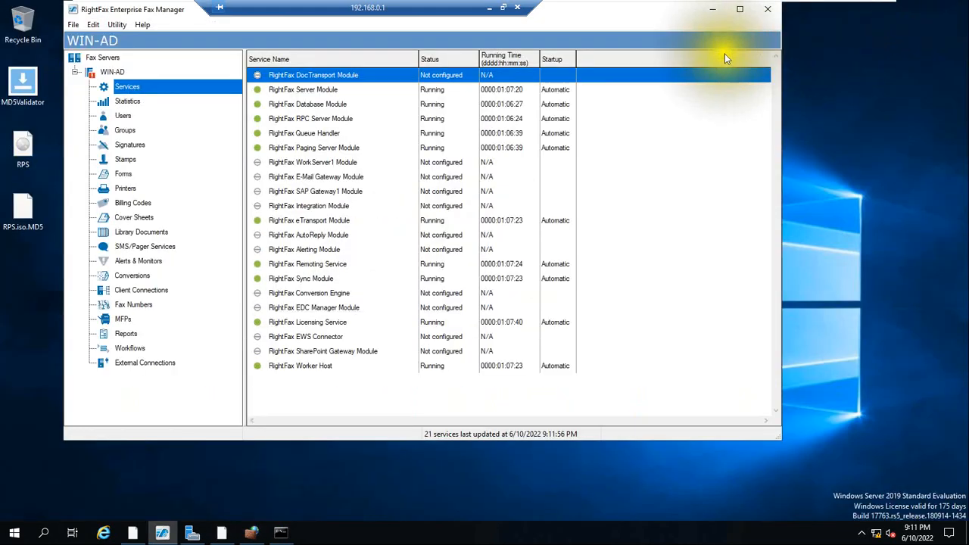
right_click(681, 278)
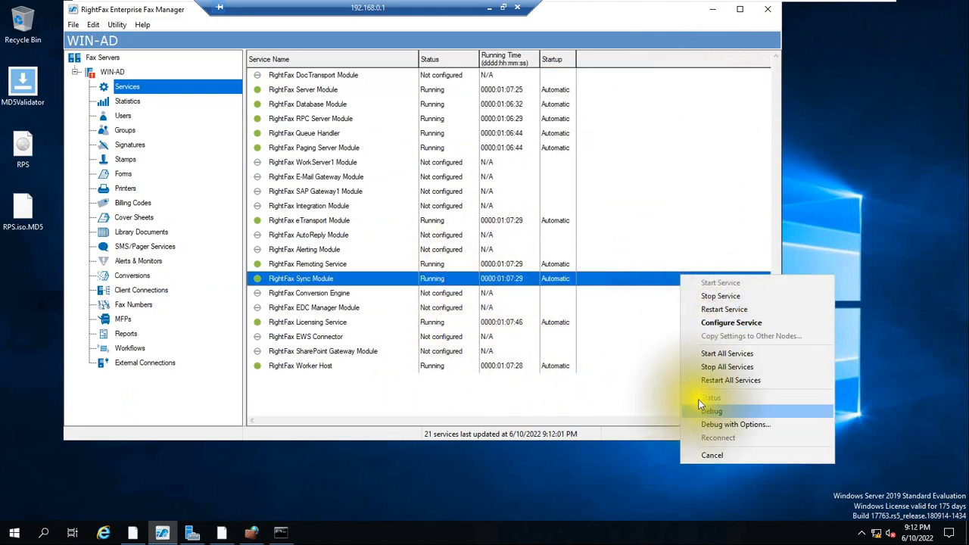
click(116, 26)
click(95, 27)
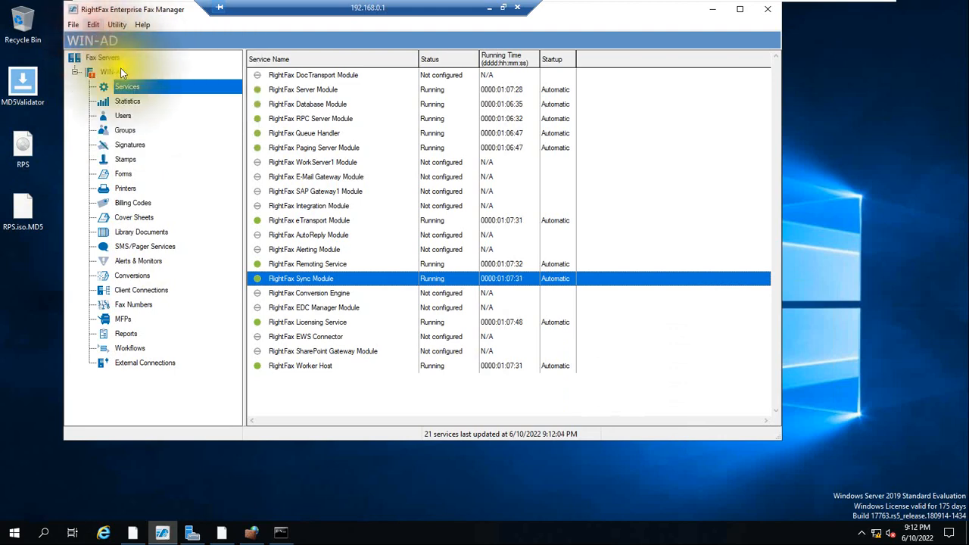
click(91, 25)
click(111, 75)
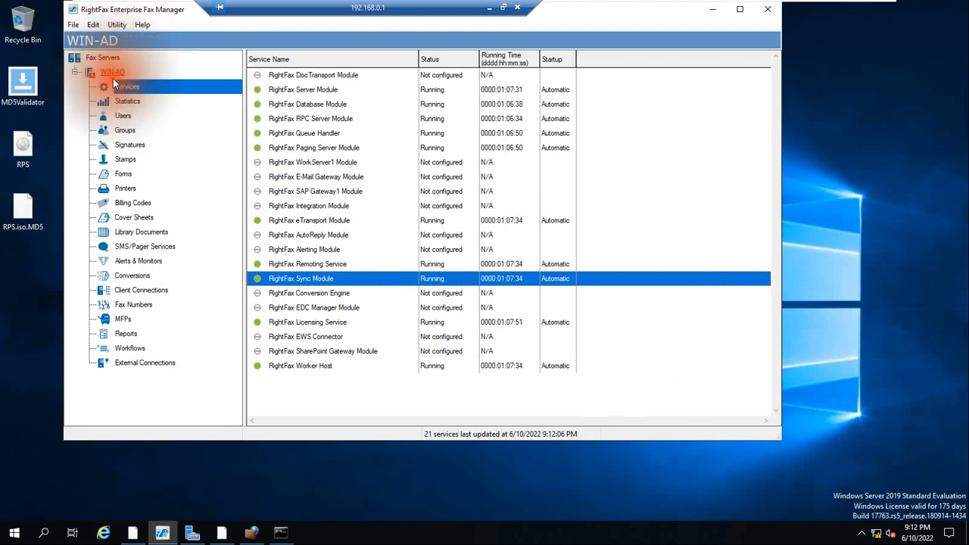